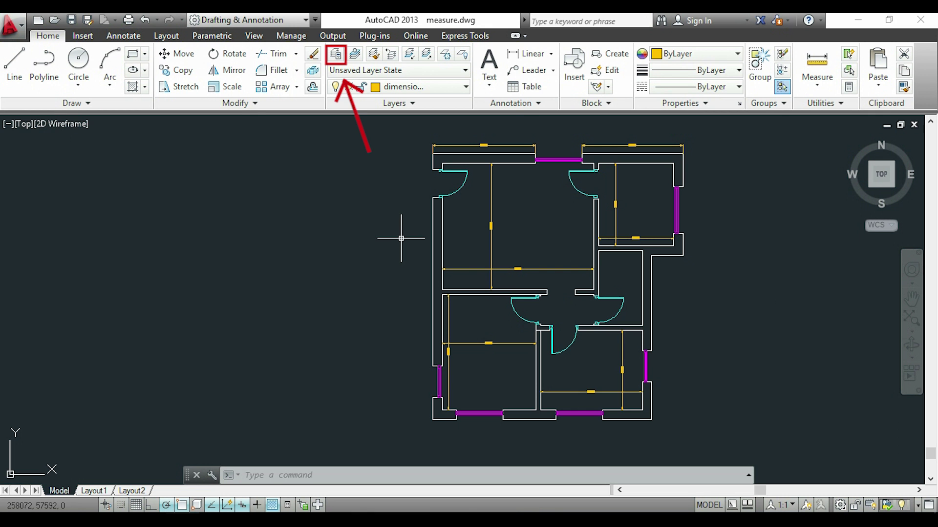
# Step: Open the Layer Properties Manager to list the floor plan's six layers
pyautogui.click(337, 54)
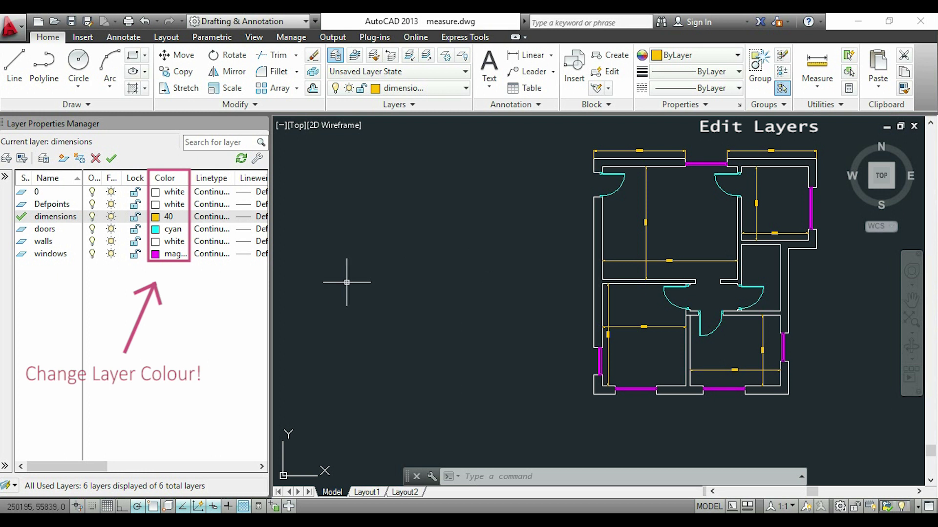
# Step: Change the dimensions layer colour to index 80 green
pyautogui.click(156, 220)
pyautogui.click(155, 220)
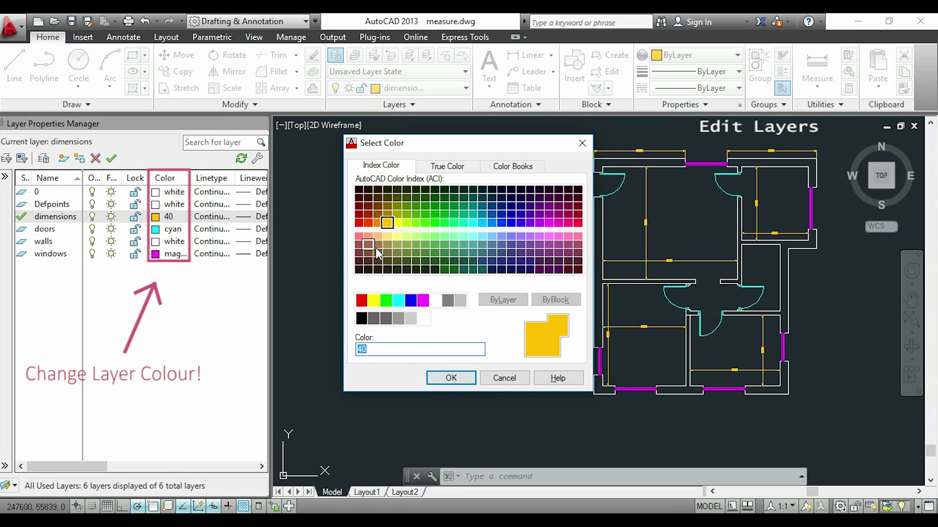
pyautogui.click(423, 224)
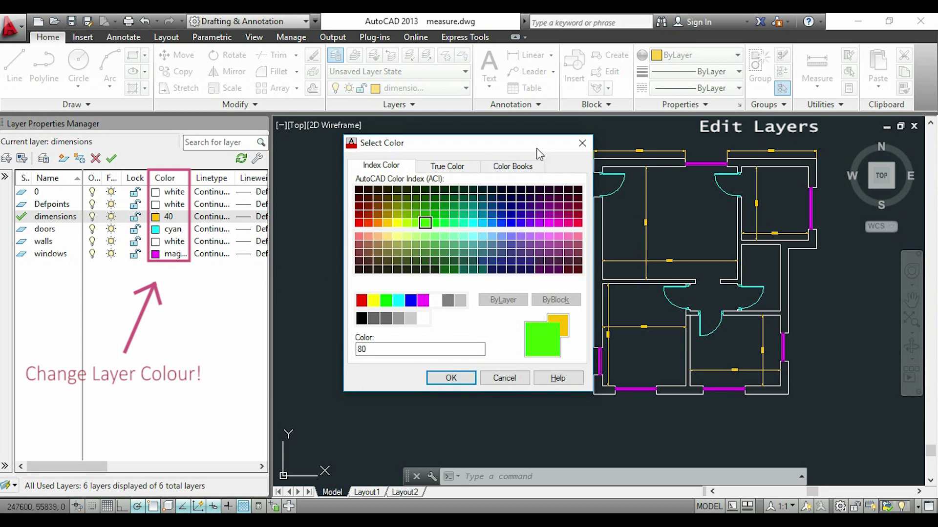
pyautogui.moveTo(540, 144); pyautogui.dragTo(477, 145)
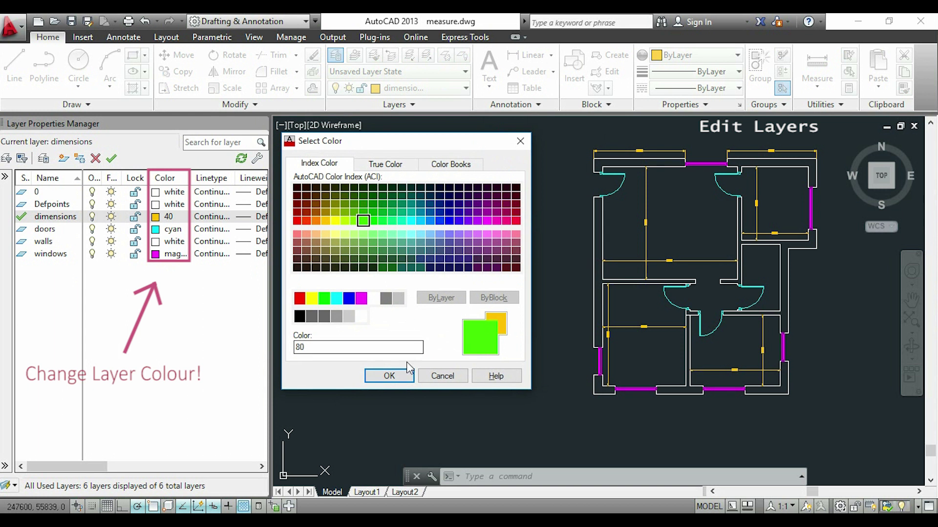
pyautogui.click(402, 377)
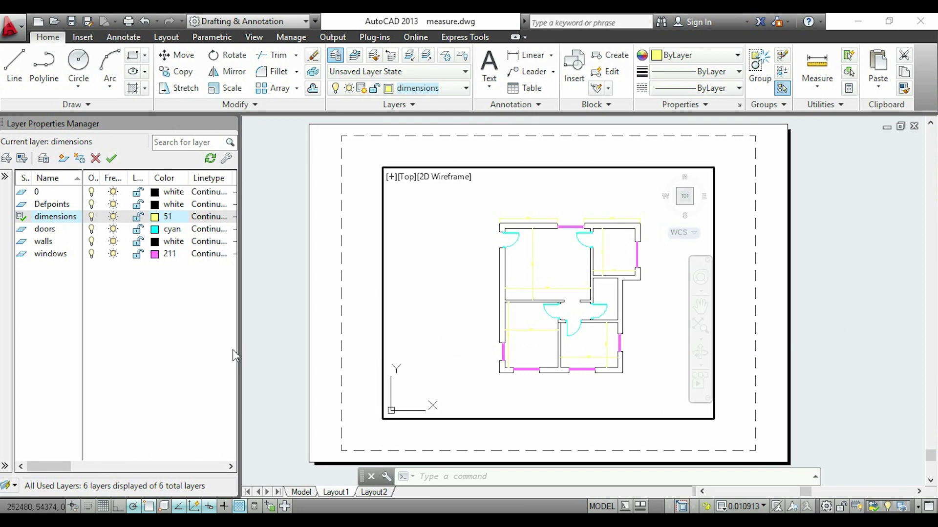
# Step: Widen the layer palette and give the dimensions layer VP Color 54
pyautogui.moveTo(239, 352); pyautogui.dragTo(565, 351)
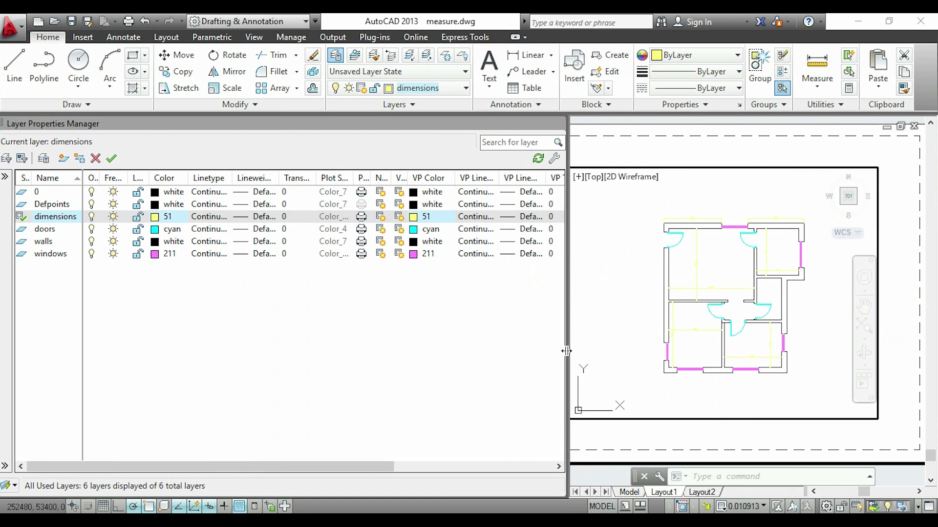
pyautogui.click(414, 219)
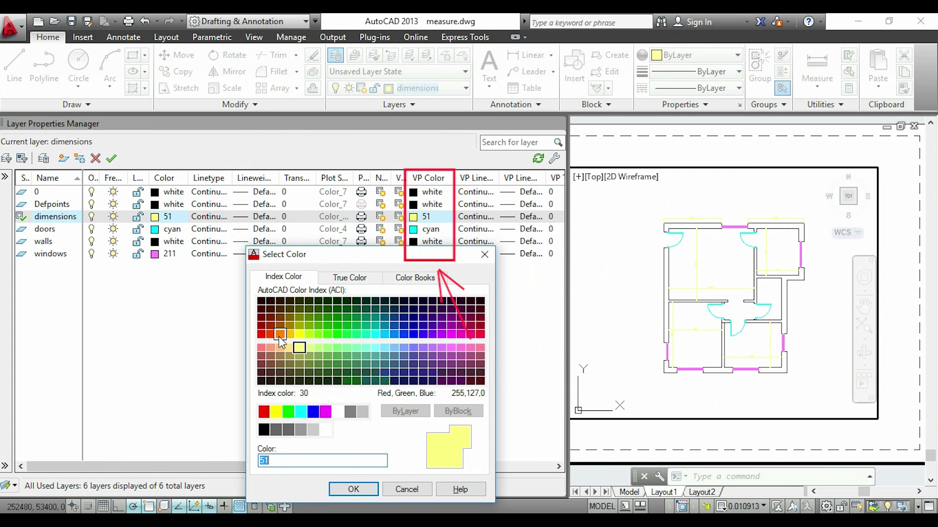
pyautogui.click(299, 320)
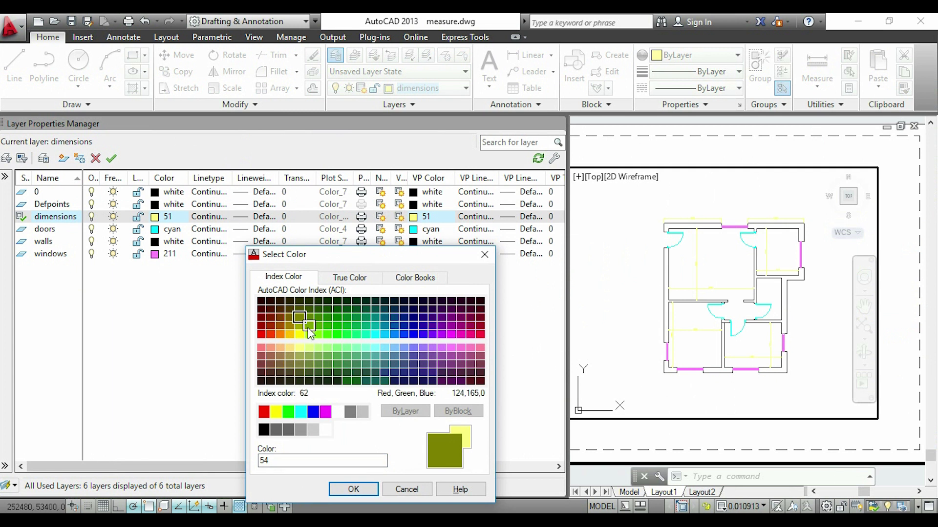
pyautogui.click(359, 490)
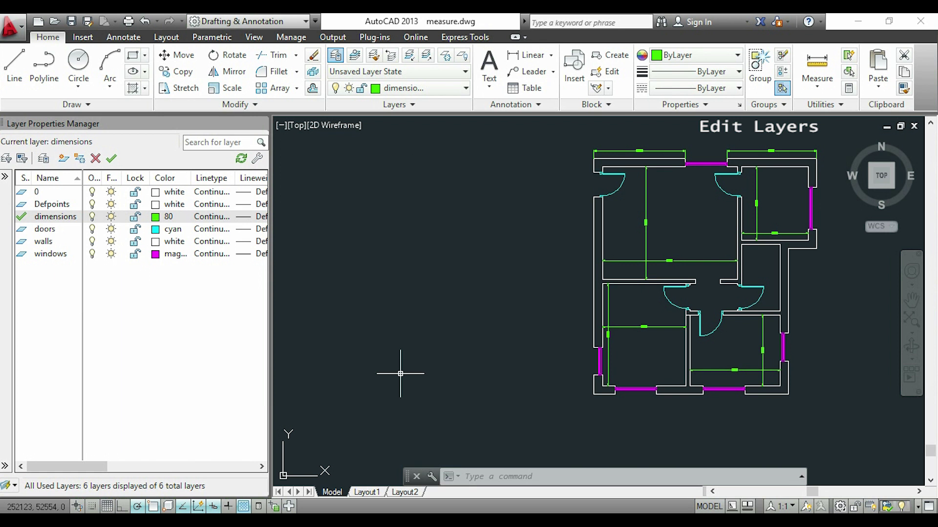
# Step: Load ACAD_ISO14W100 from acadiso.lin and assign it to the dimensions layer
pyautogui.click(217, 223)
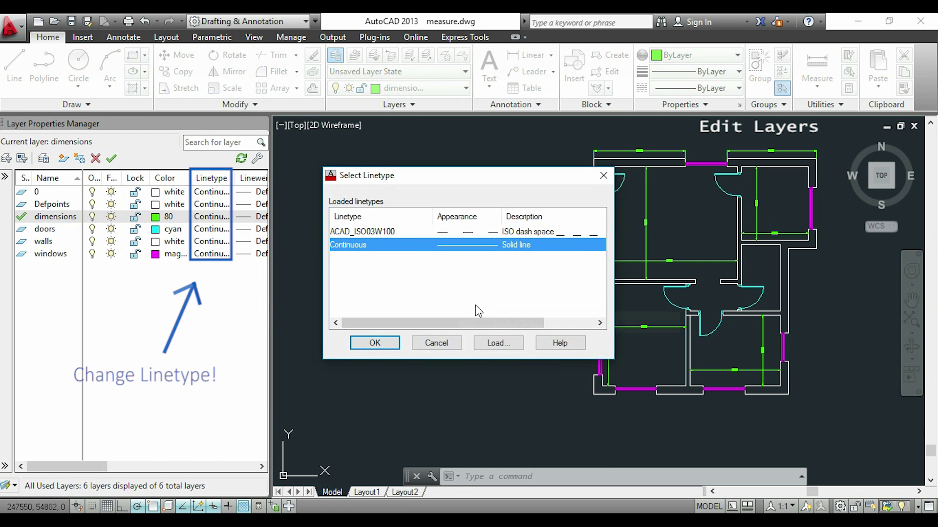
pyautogui.click(499, 343)
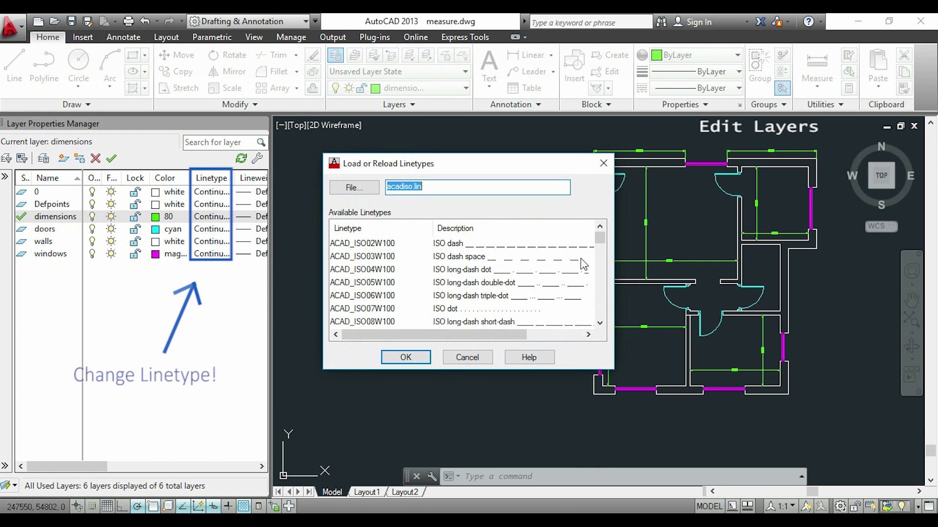
pyautogui.moveTo(602, 244); pyautogui.dragTo(601, 252)
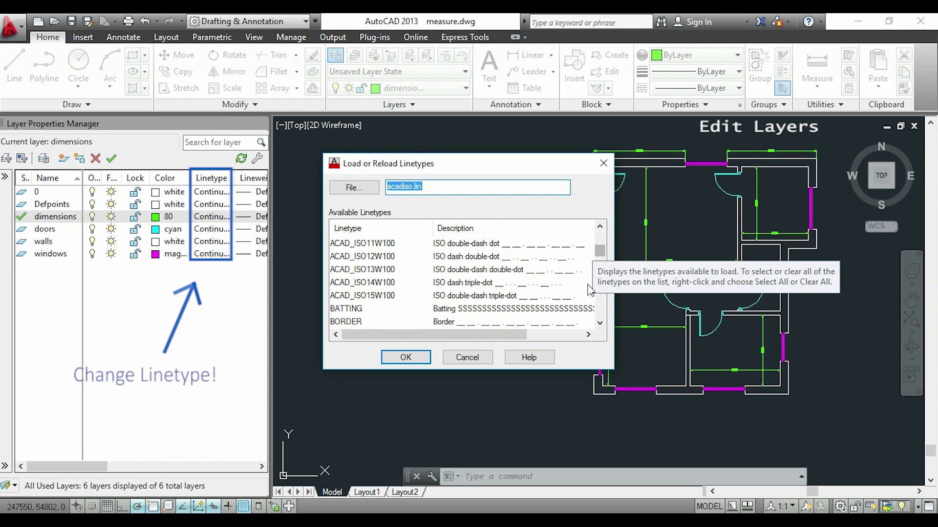
pyautogui.click(556, 287)
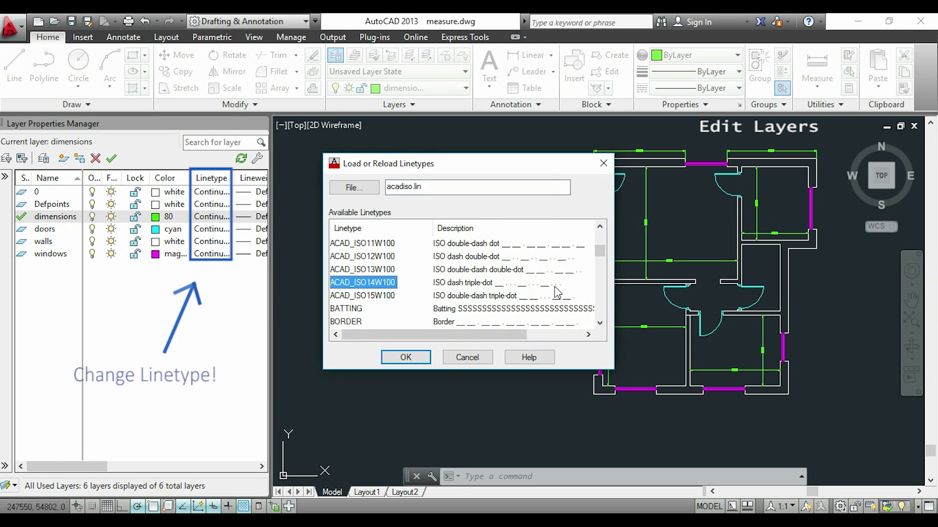
pyautogui.click(417, 355)
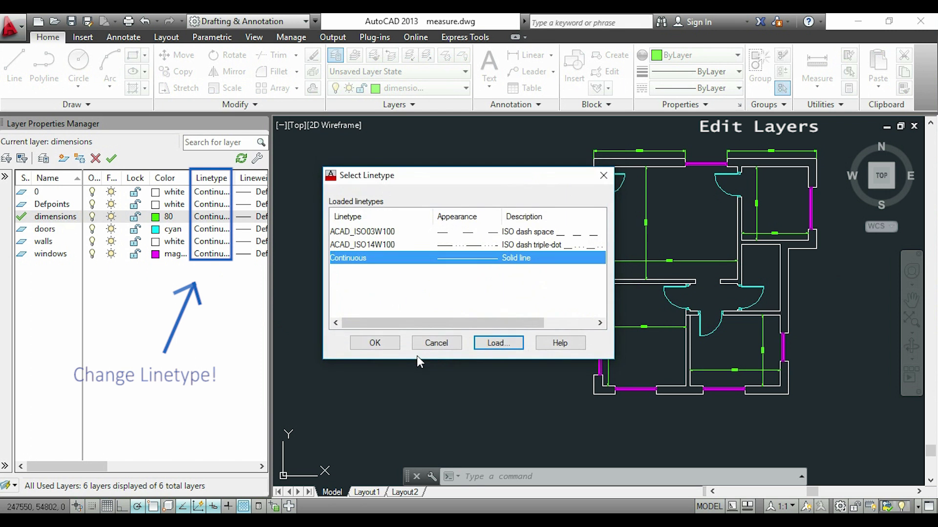
pyautogui.click(458, 244)
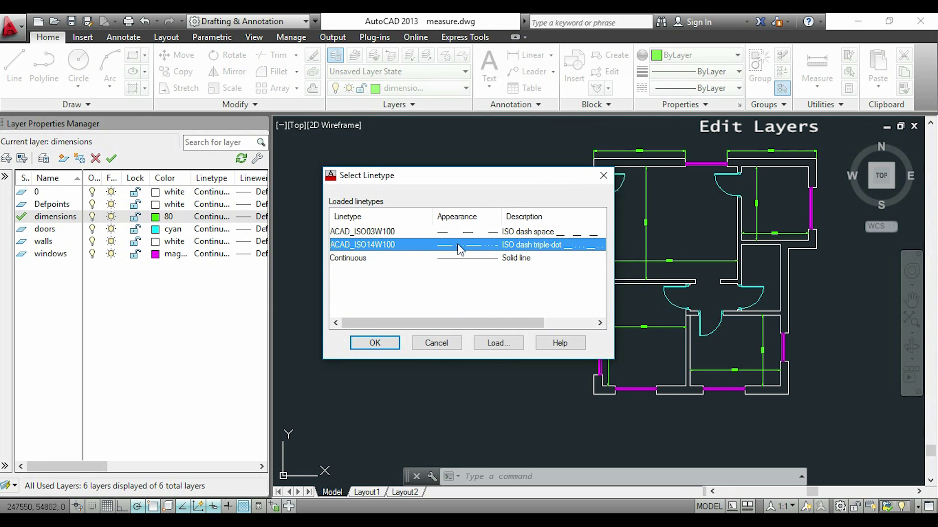
pyautogui.click(374, 342)
# Step: Close the pending window selection and view the dashed dimensions on Layout1
pyautogui.scroll(6, 644, 315)
pyautogui.click(547, 421)
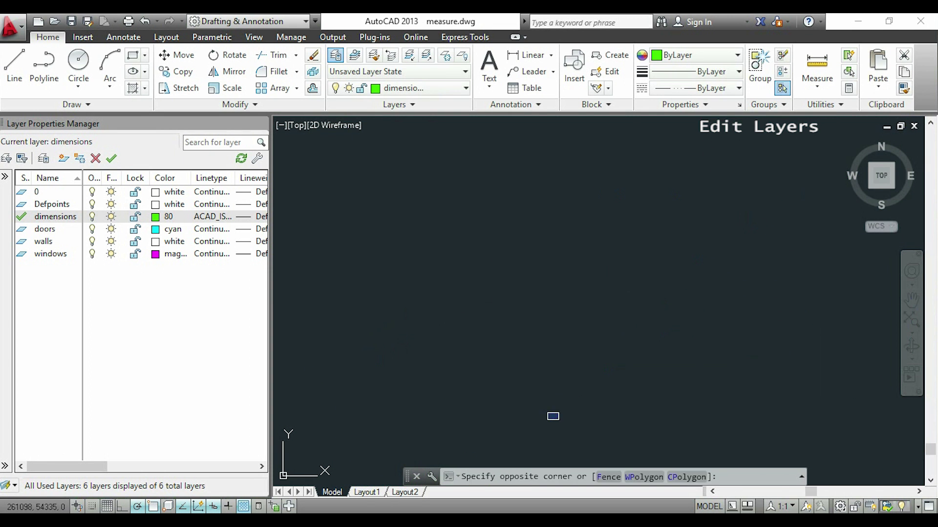
pyautogui.click(572, 308)
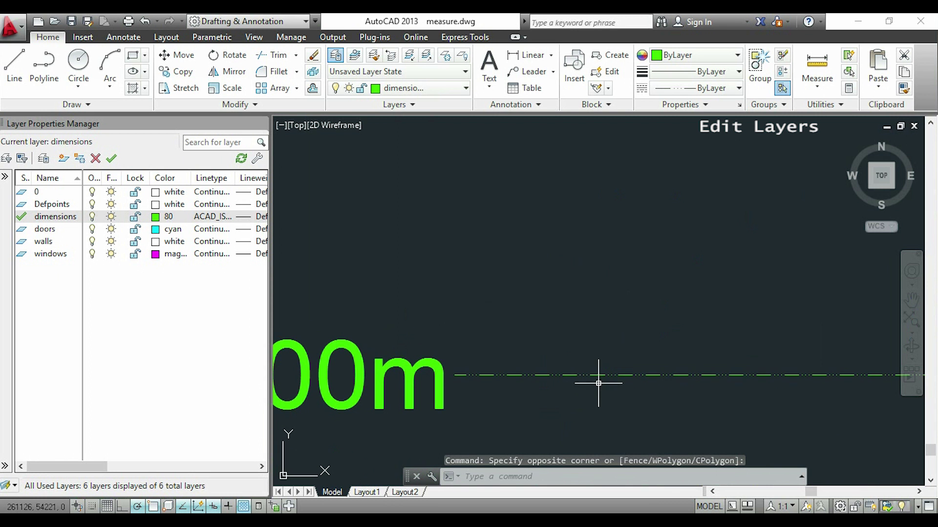
pyautogui.scroll(-8, 599, 334)
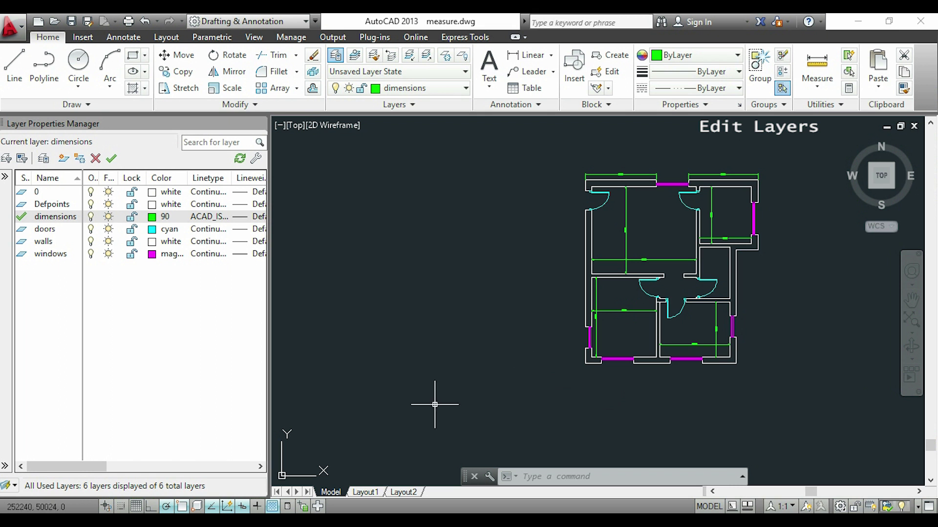
pyautogui.click(366, 492)
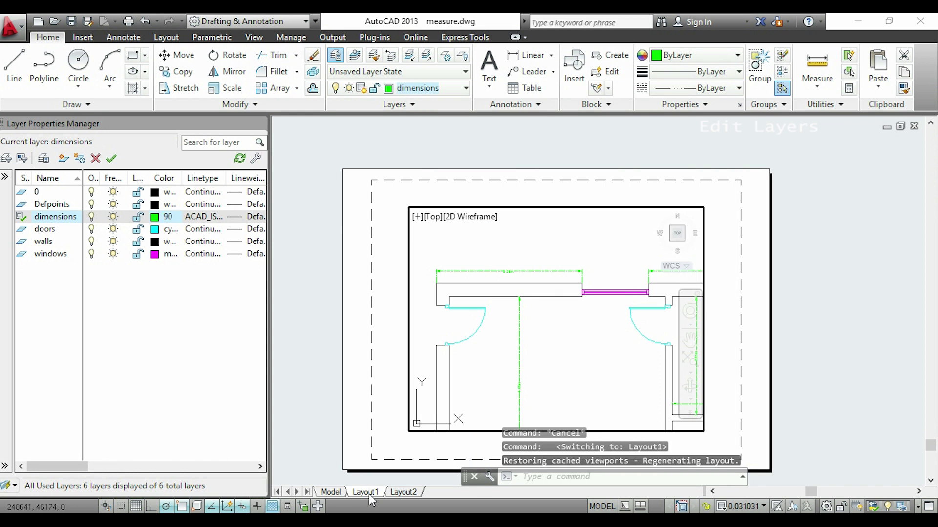
pyautogui.scroll(3, 508, 345)
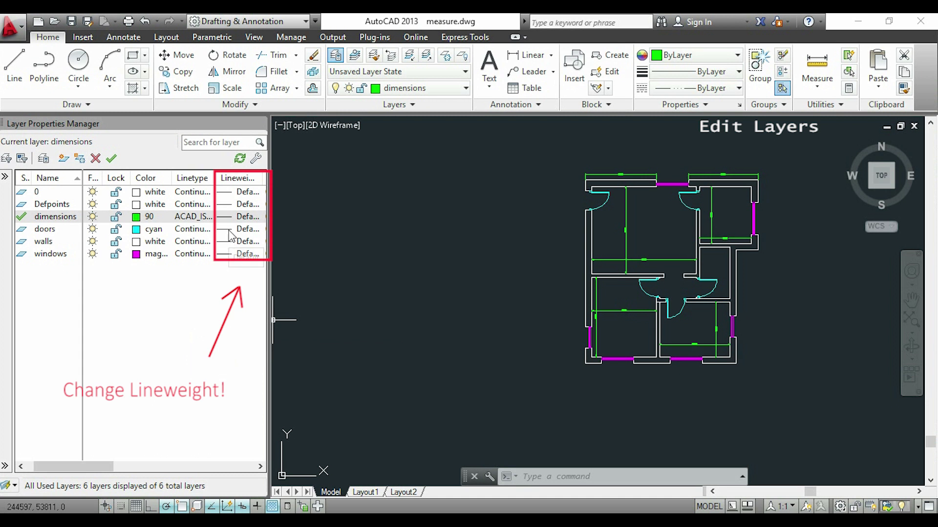
# Step: Set the doors layer lineweight to 1.00 mm and turn on lineweight display
pyautogui.click(230, 231)
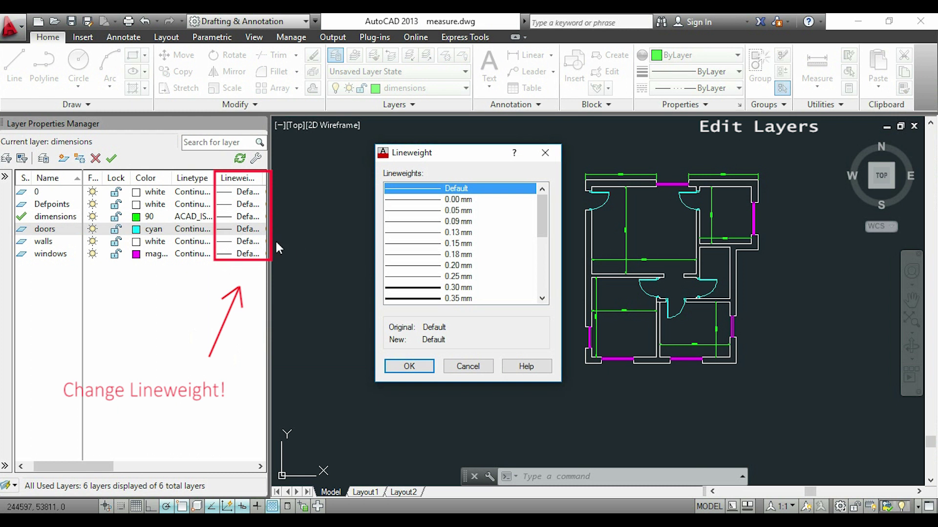
pyautogui.moveTo(543, 233); pyautogui.dragTo(544, 277)
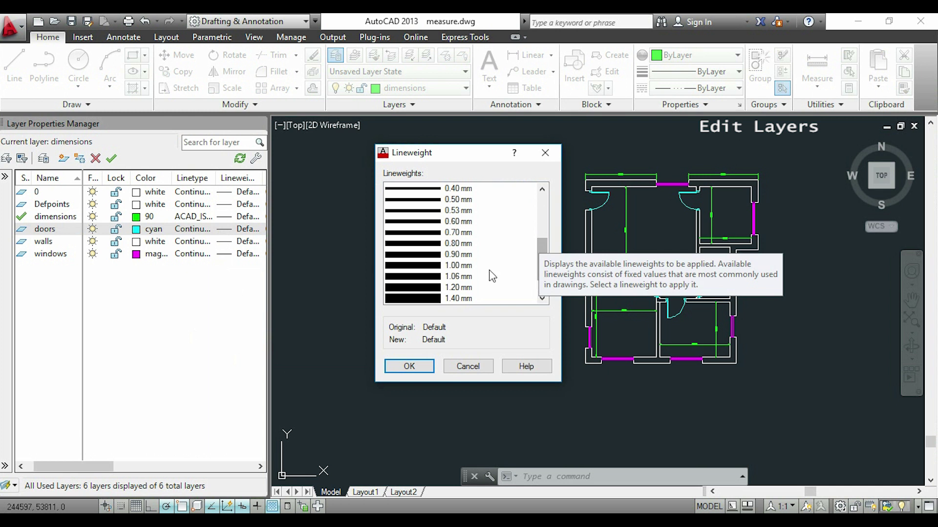
pyautogui.click(462, 266)
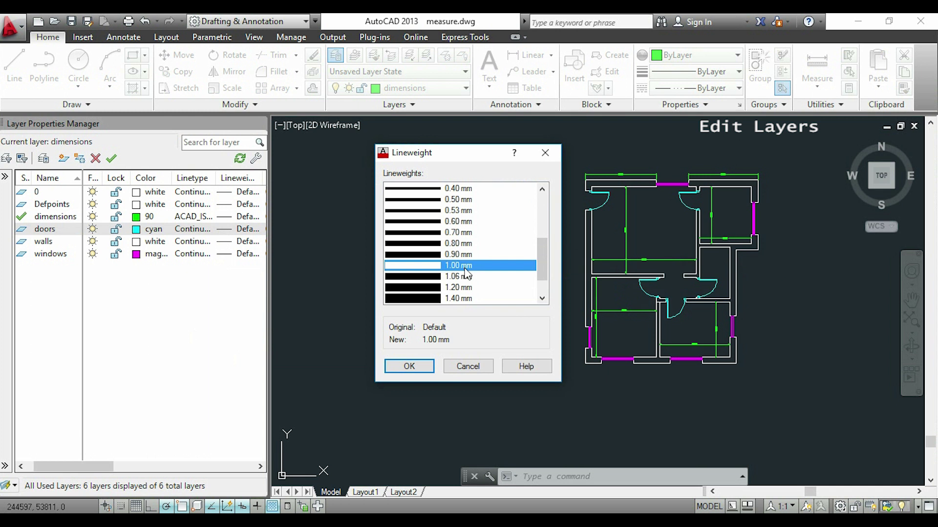
pyautogui.click(409, 366)
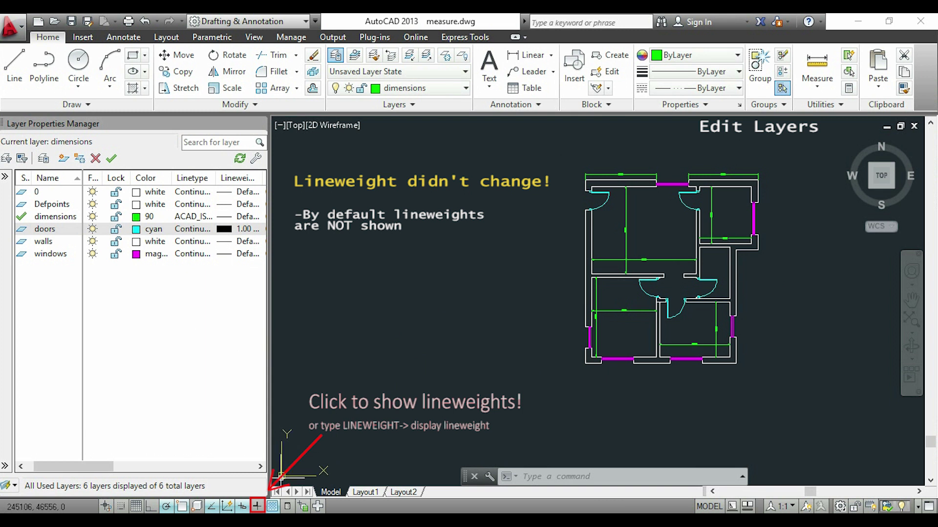
pyautogui.click(257, 507)
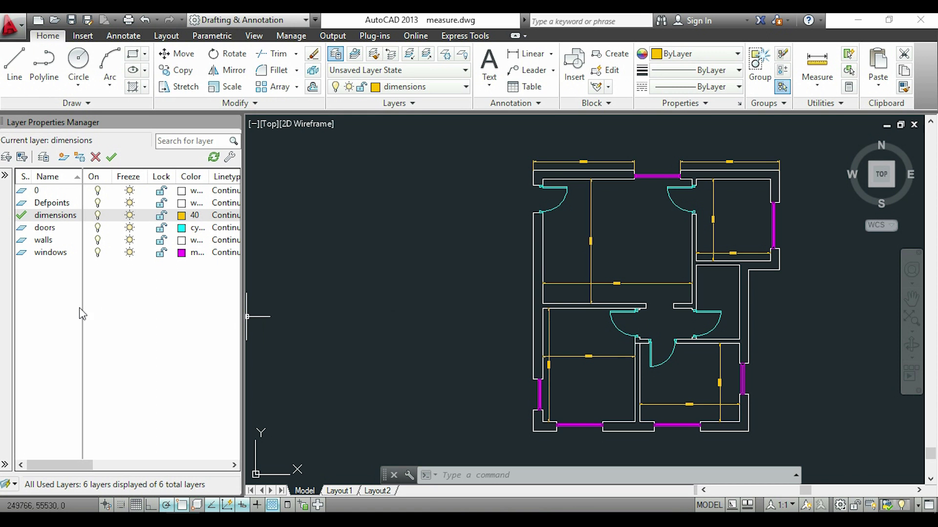
# Step: Create a new layer named 'line' with red colour 10
pyautogui.rightClick(42, 296)
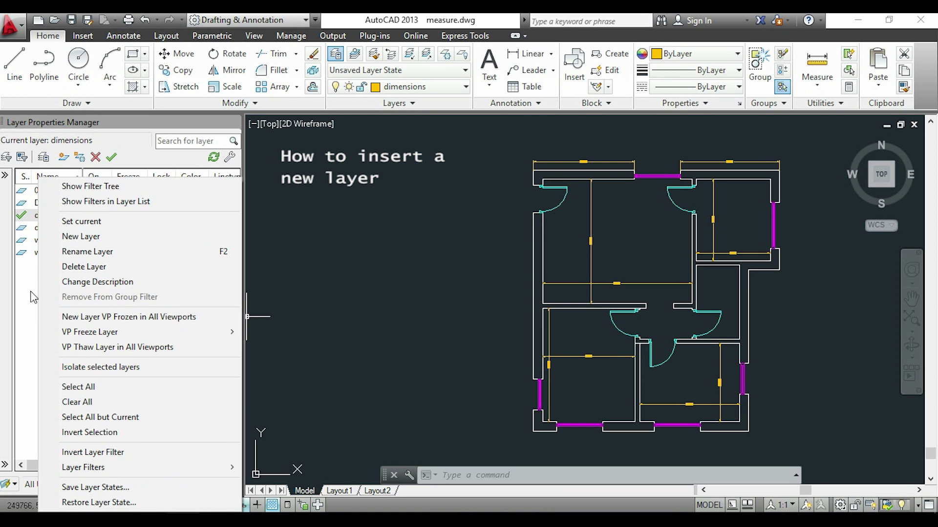
pyautogui.click(142, 239)
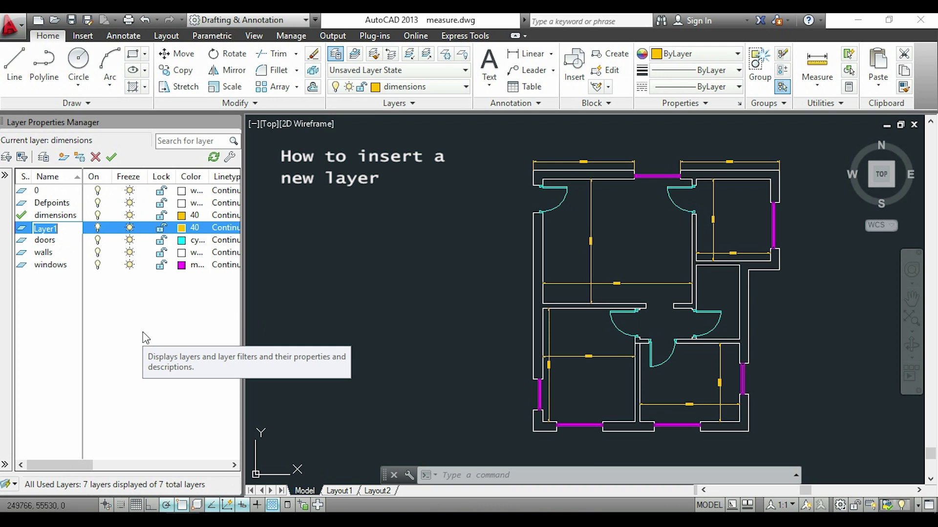
pyautogui.write('line')
pyautogui.press('Return')
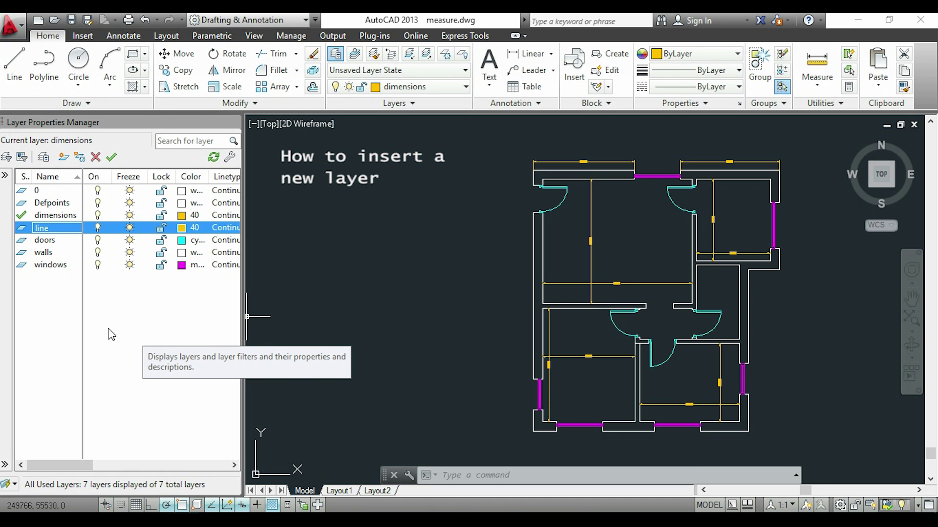
pyautogui.click(186, 231)
pyautogui.click(359, 221)
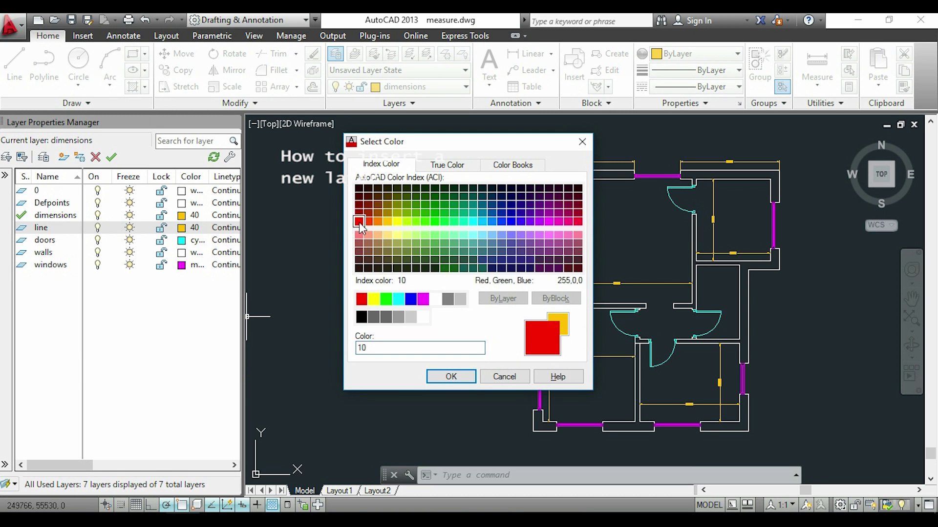
pyautogui.click(451, 377)
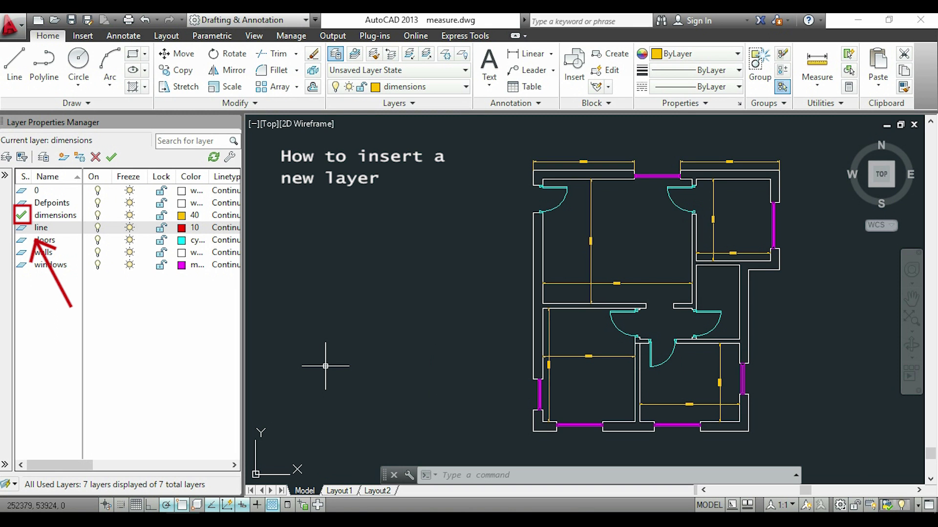
# Step: Draw a vertical line with L to the left of the floor plan
pyautogui.write('l')
pyautogui.press('Return')
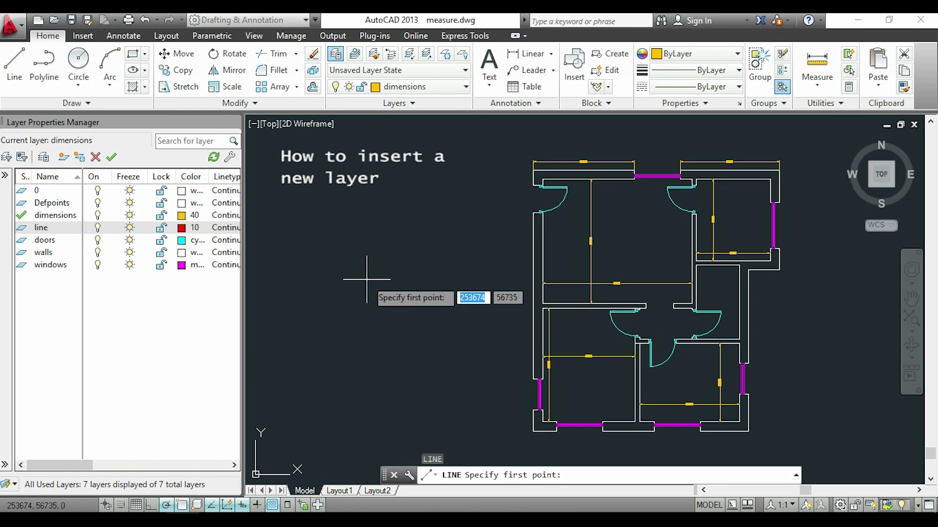
pyautogui.click(415, 175)
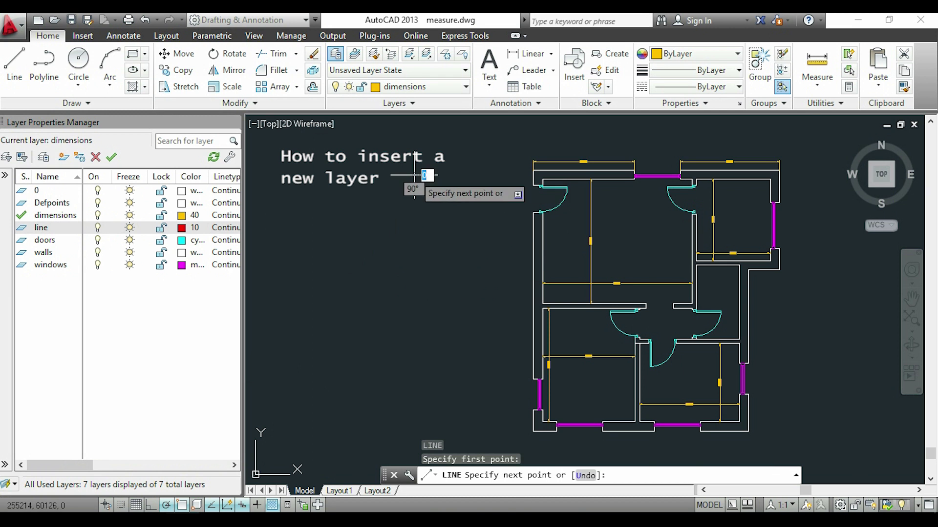
pyautogui.click(414, 318)
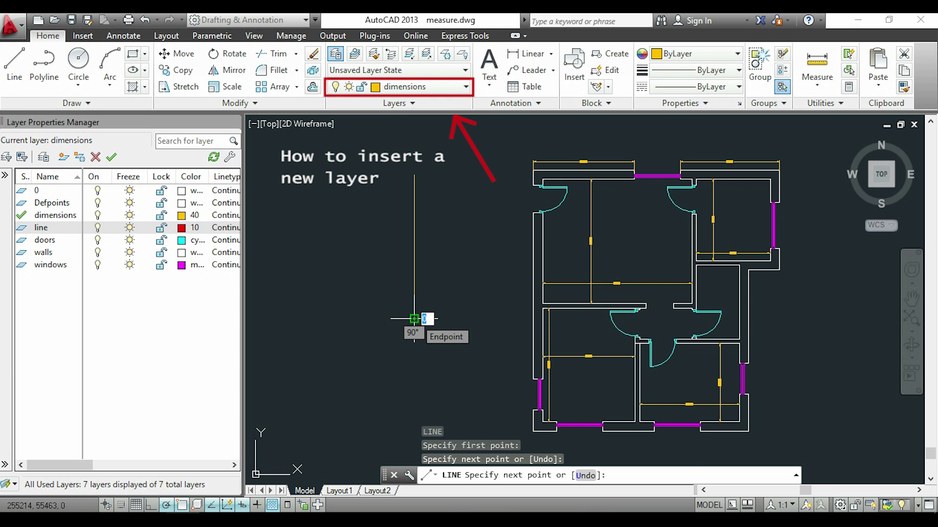
pyautogui.press('Escape')
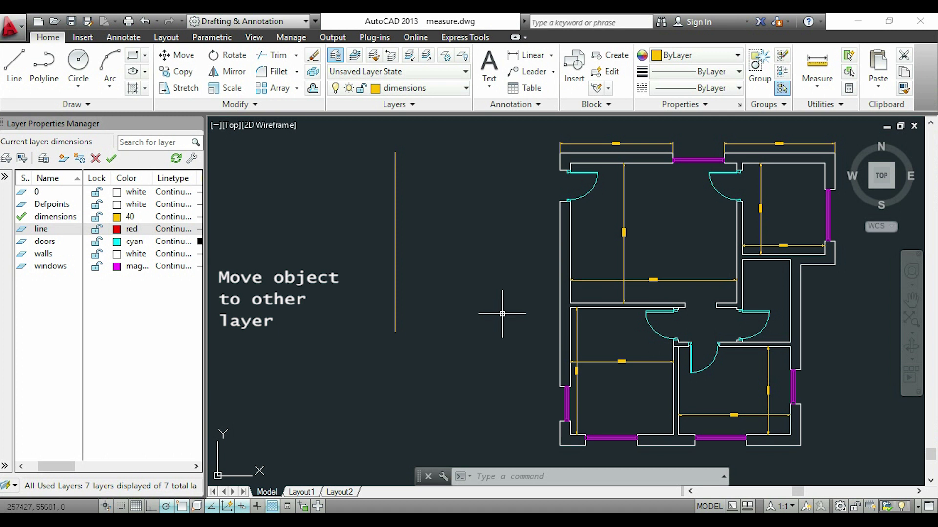
# Step: Window-select the vertical line and assign it to the line layer
pyautogui.click(500, 364)
pyautogui.click(328, 136)
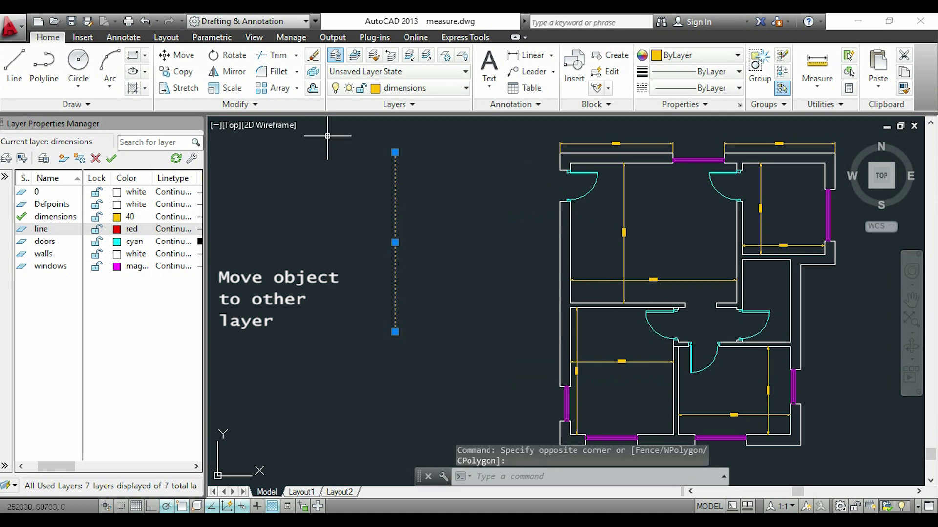
pyautogui.click(463, 88)
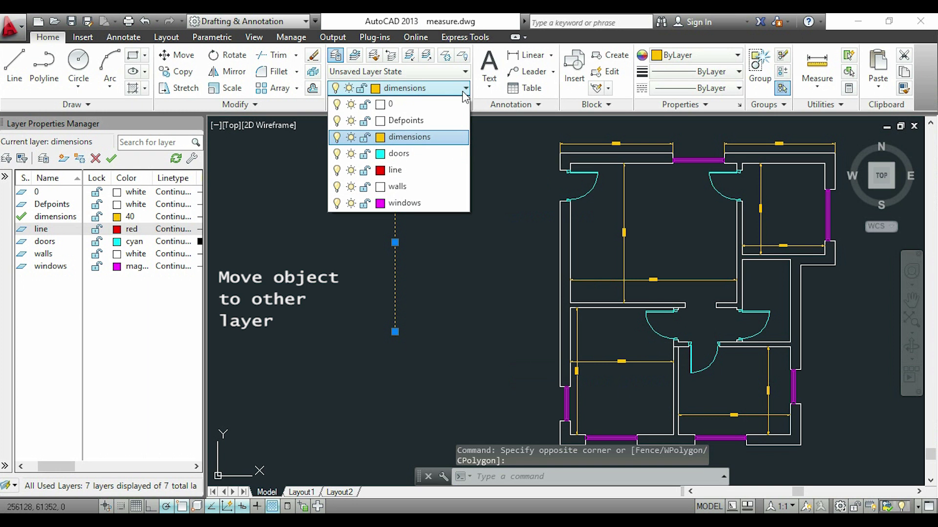
pyautogui.click(418, 176)
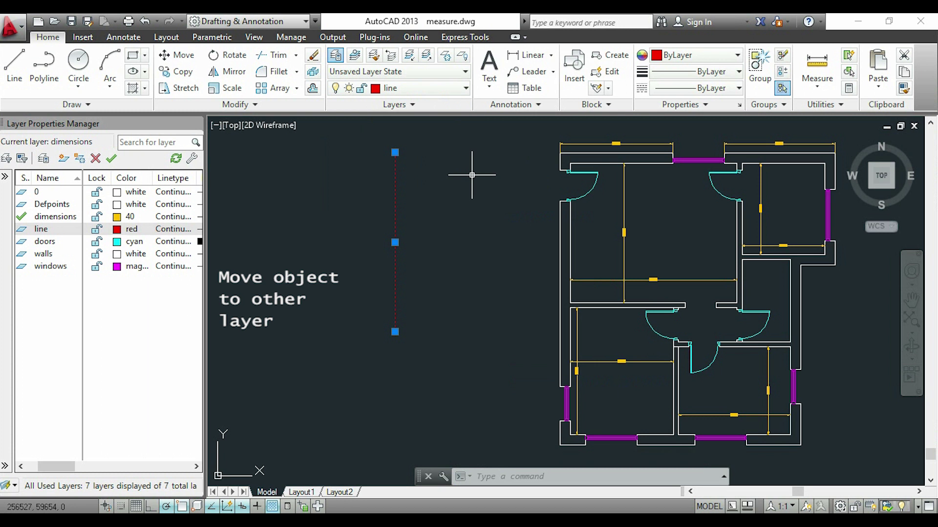
pyautogui.press('Escape')
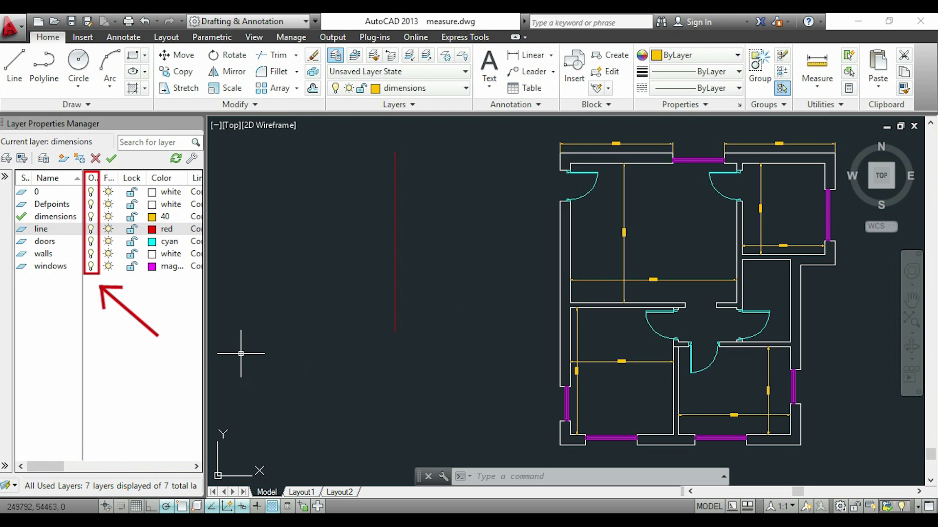
# Step: Toggle doors and walls off and back on, then set doors current
pyautogui.click(91, 241)
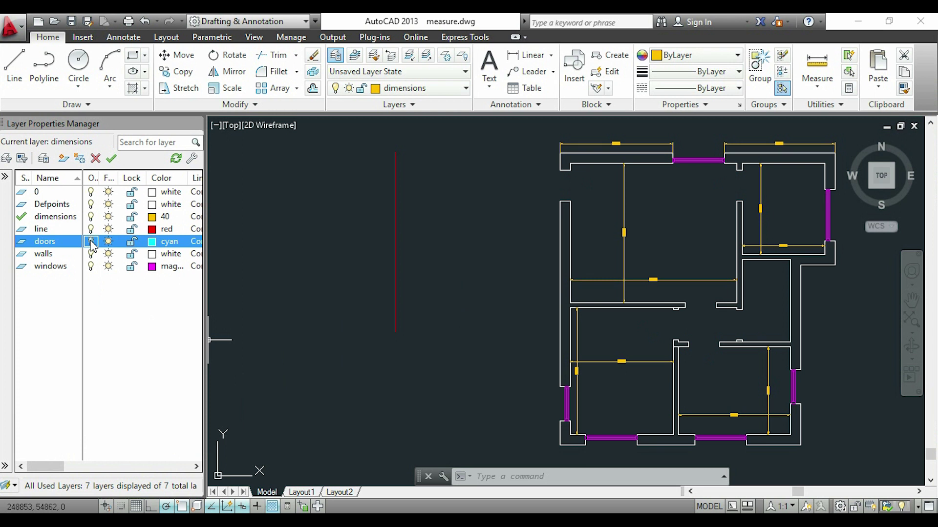
pyautogui.click(91, 242)
pyautogui.click(91, 254)
pyautogui.click(90, 254)
pyautogui.click(49, 241)
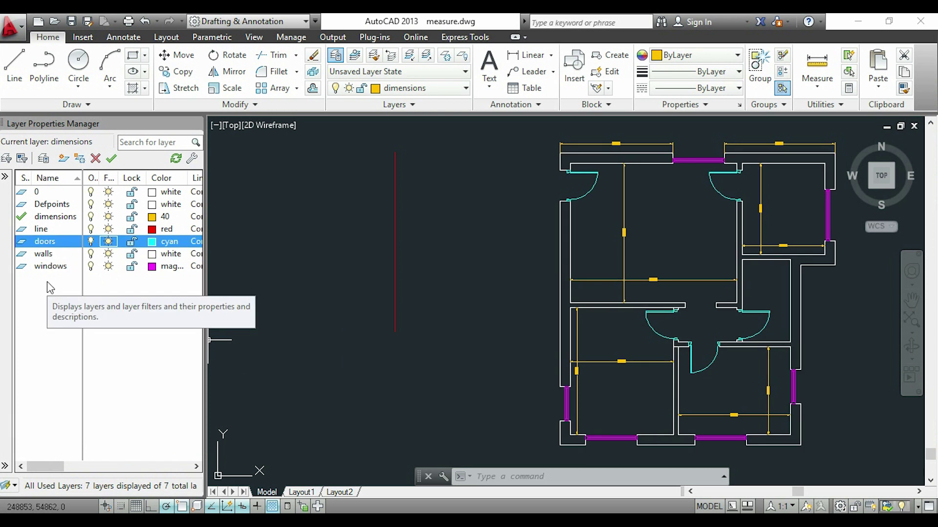
pyautogui.click(61, 243)
pyautogui.doubleClick(60, 243)
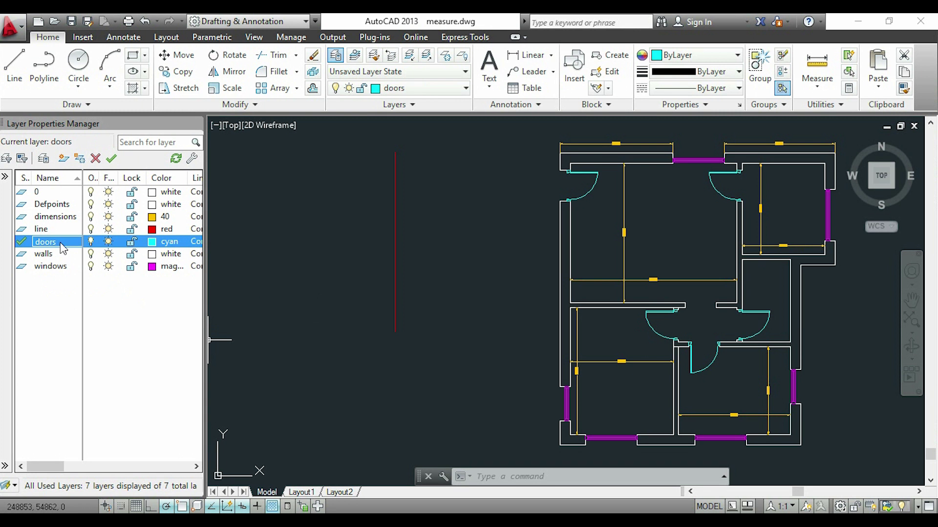
# Step: Select all layers except doors and switch them all off
pyautogui.rightClick(62, 249)
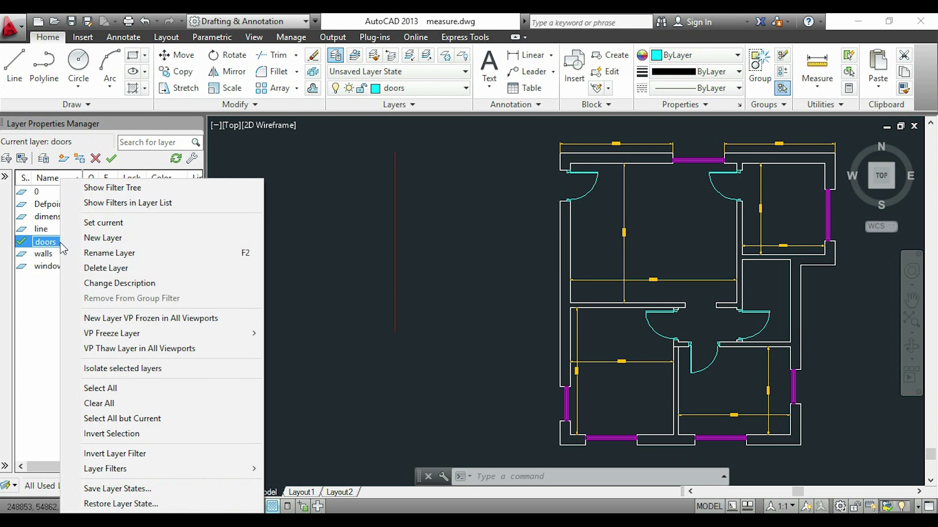
pyautogui.click(200, 419)
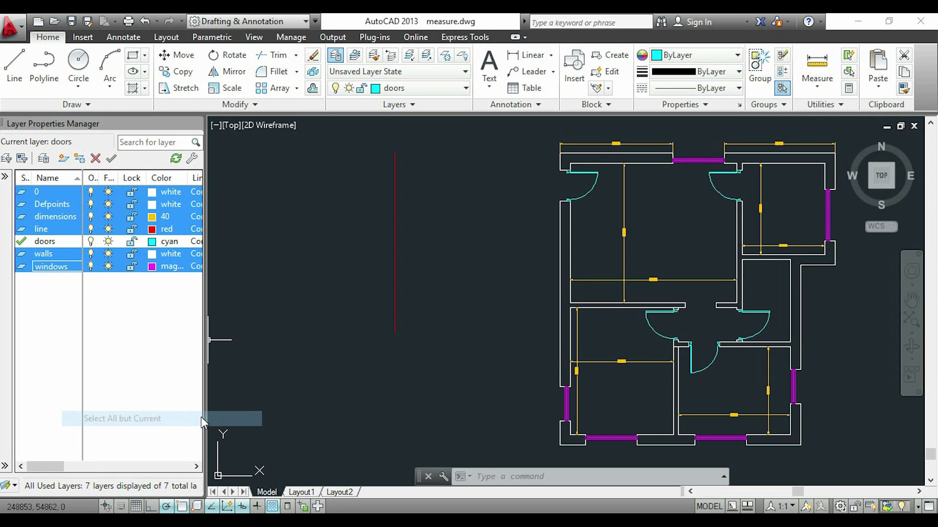
pyautogui.click(91, 267)
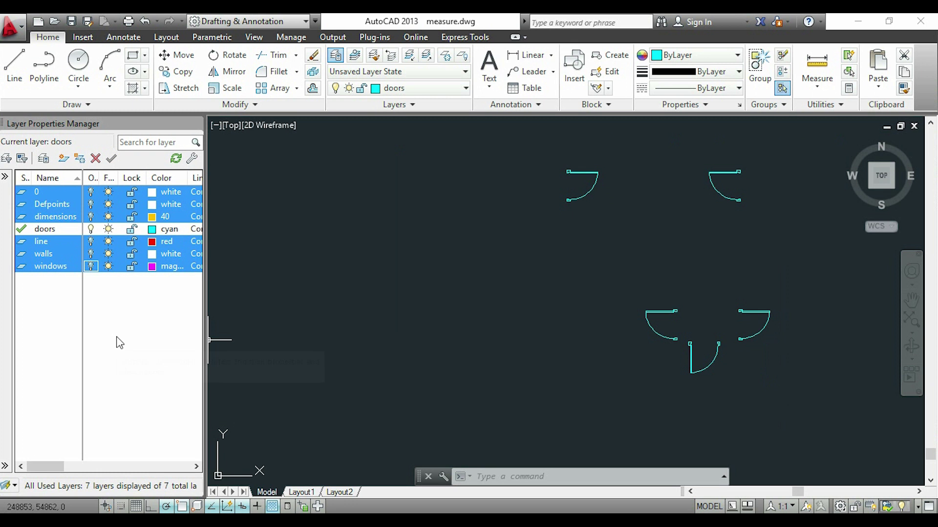